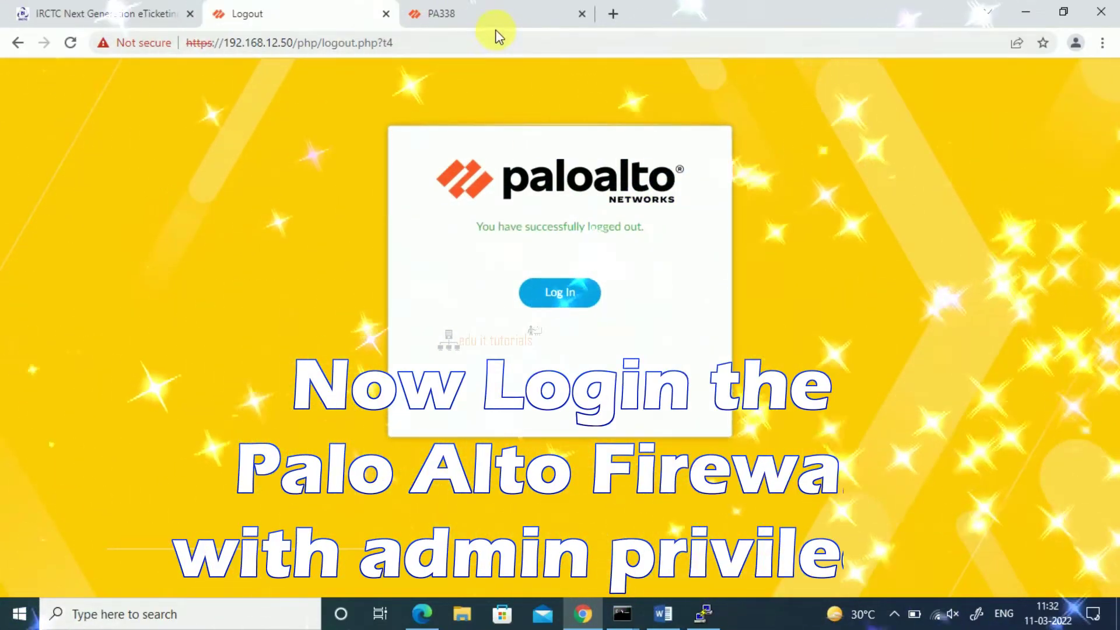
Sign in to the firewall as admin and go to the Objects section.
click(561, 295)
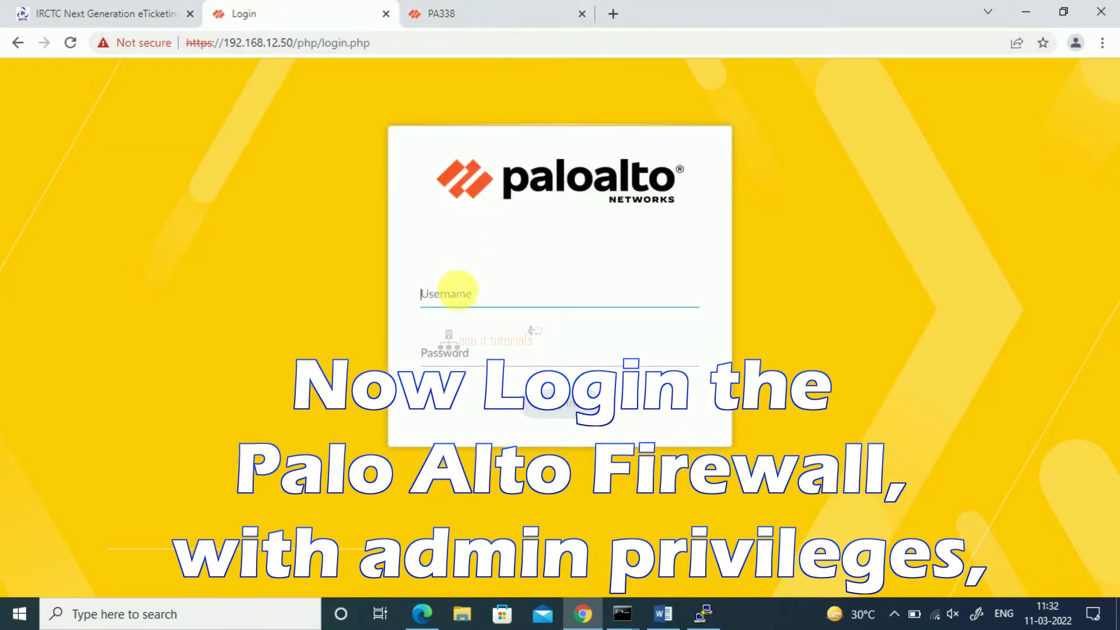
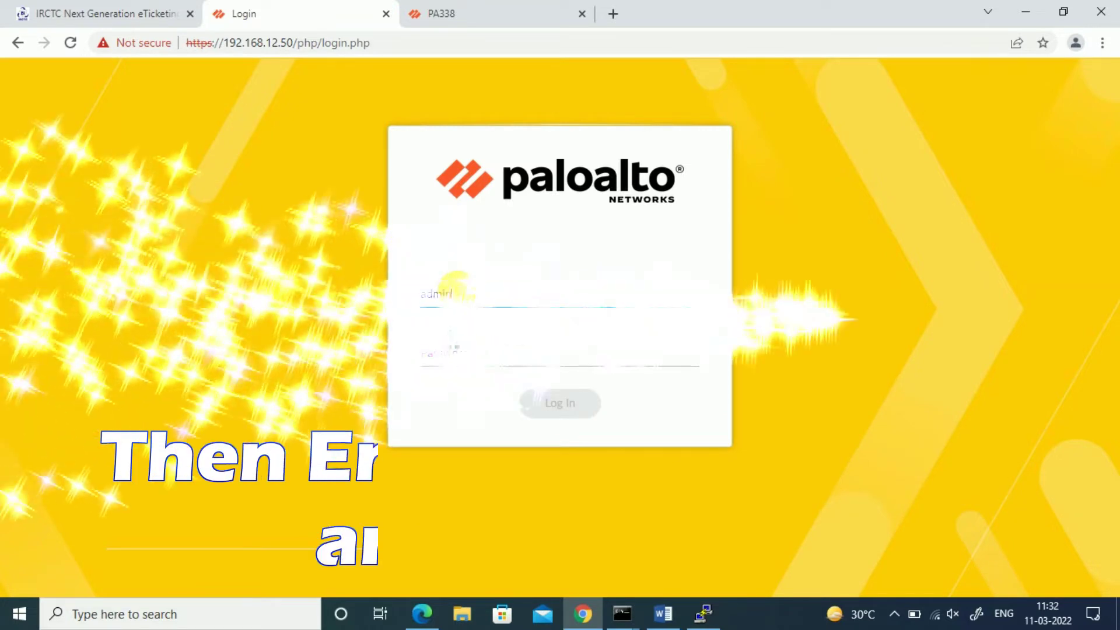
key(Tab)
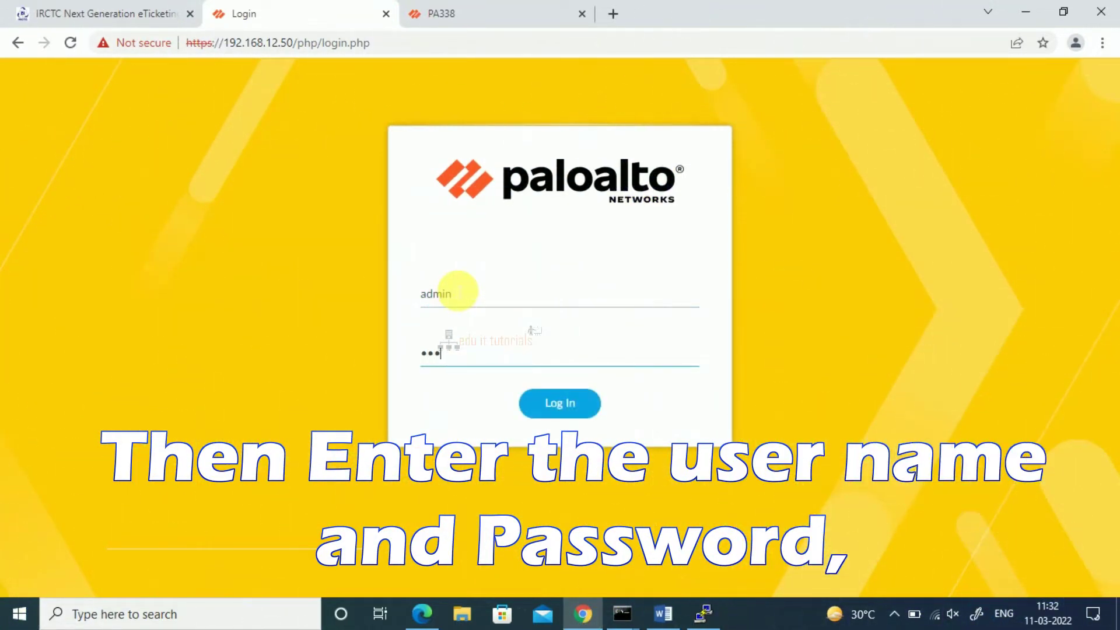
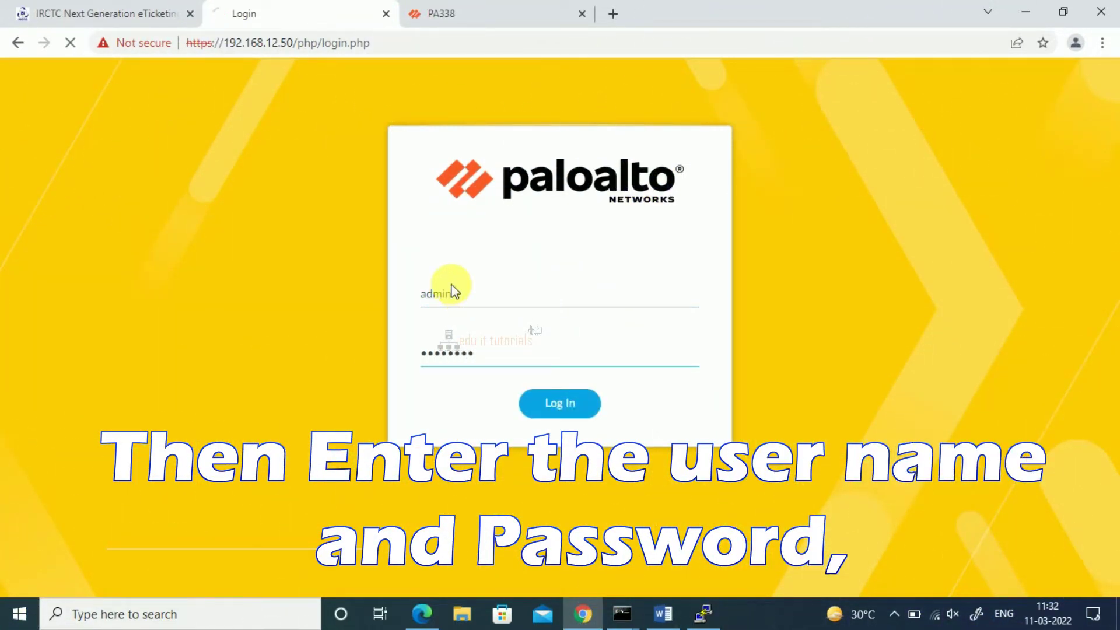
click(518, 403)
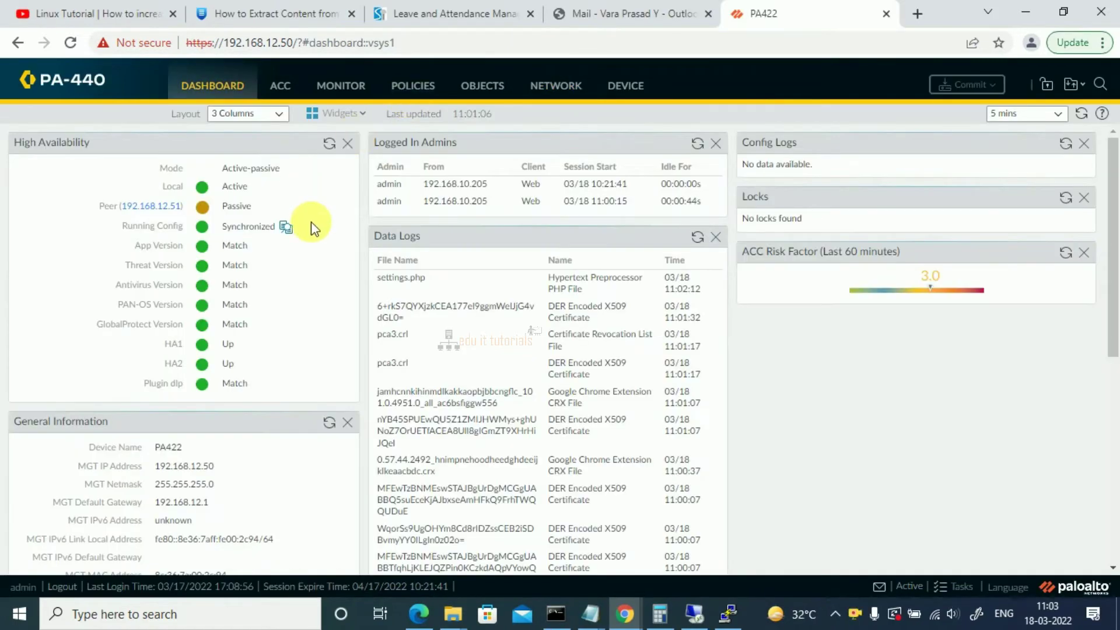
click(492, 87)
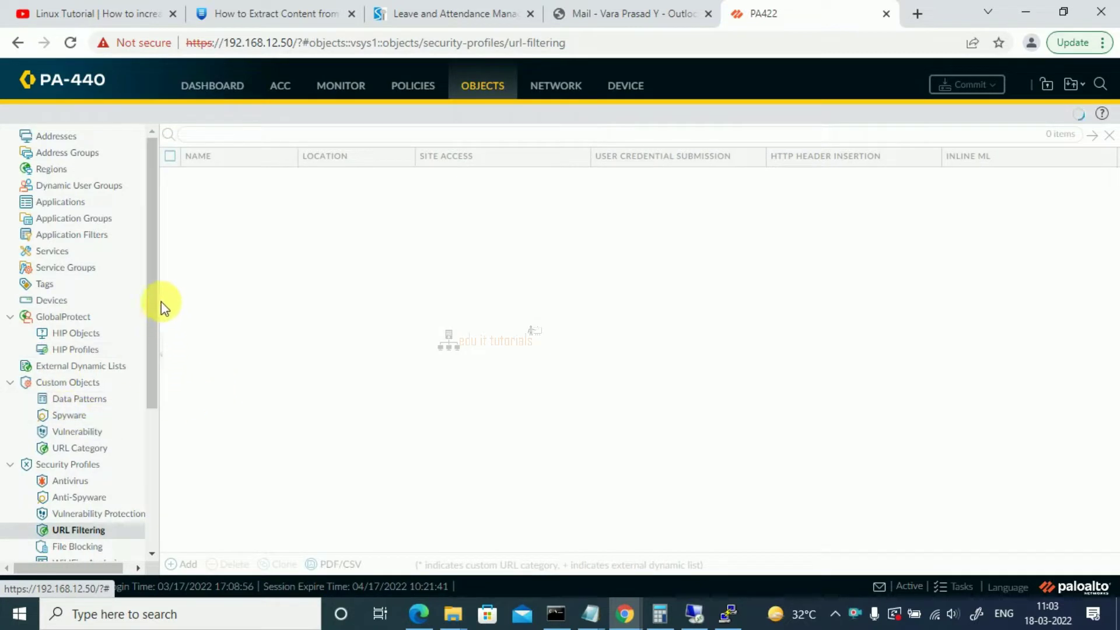
drag(155, 283, 148, 404)
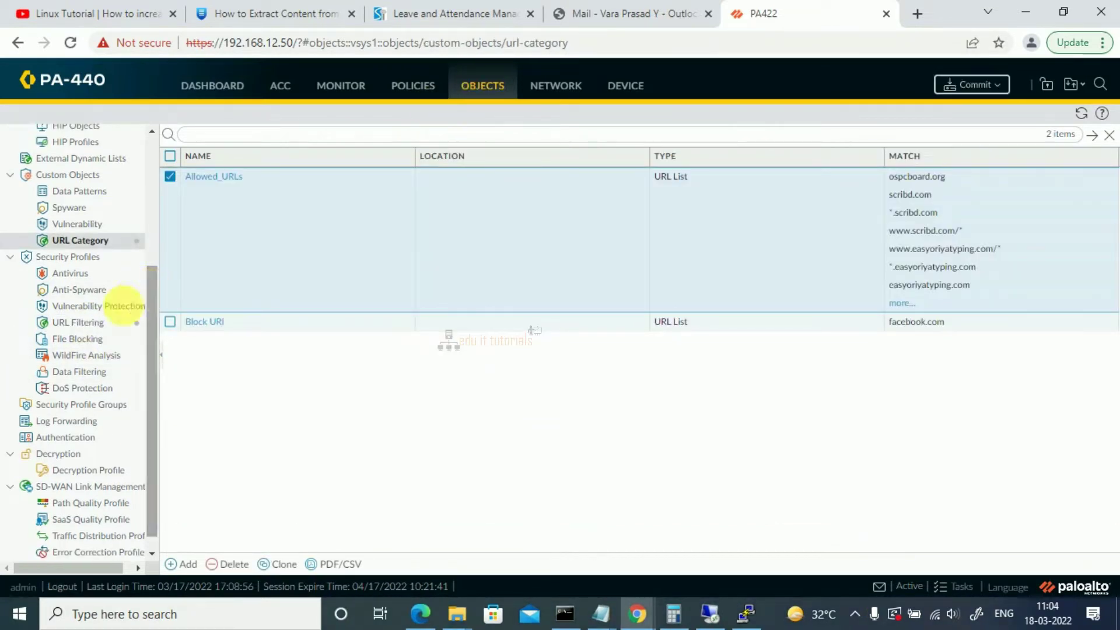
Show the URL Filtering security profiles list under Objects.
click(79, 324)
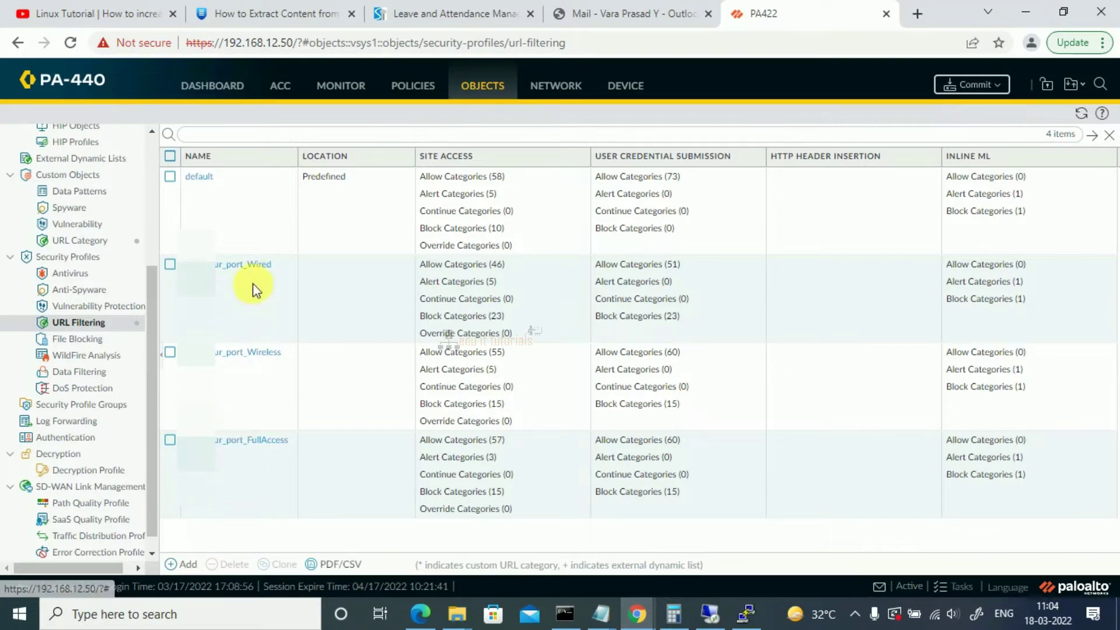
Review the ur_port_Wired profile's settings tabs and its category access list, then go to Policies.
click(255, 268)
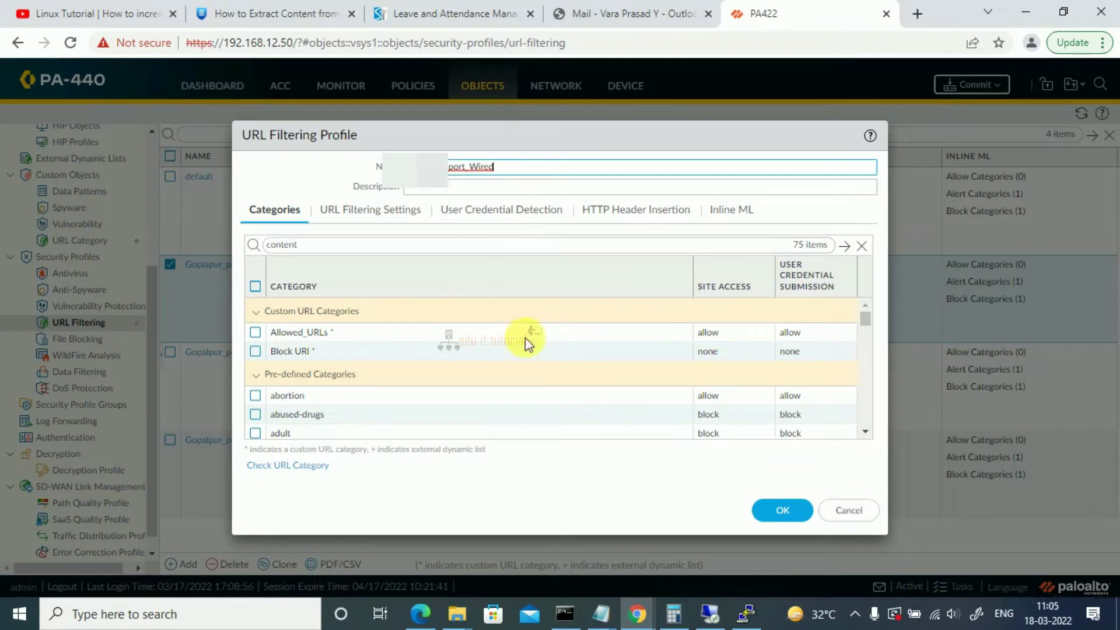
click(392, 214)
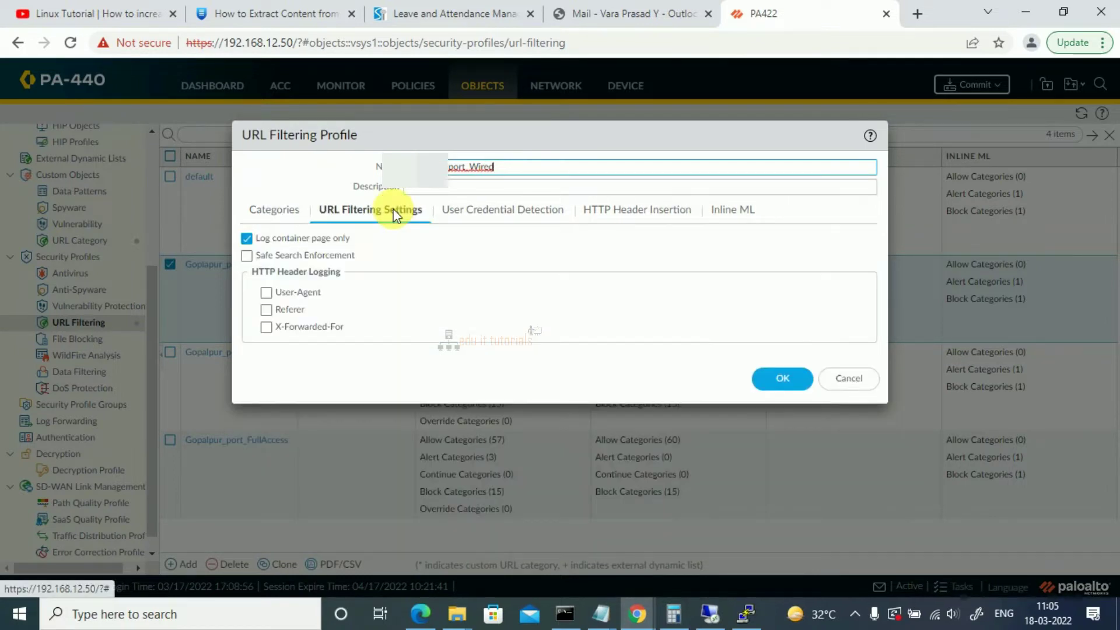
click(501, 213)
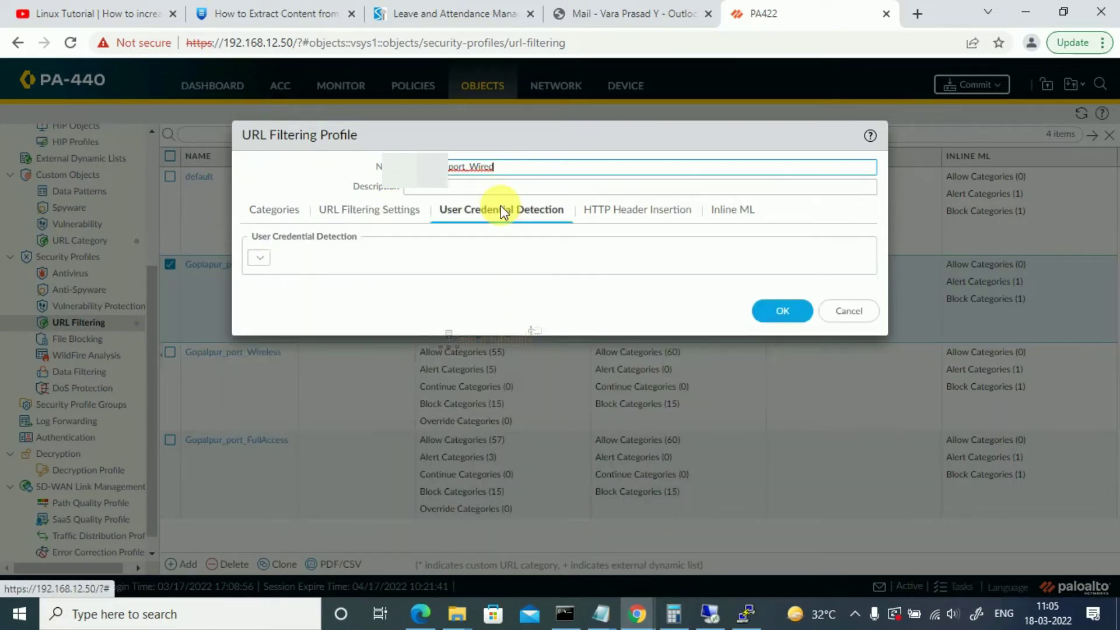
click(600, 213)
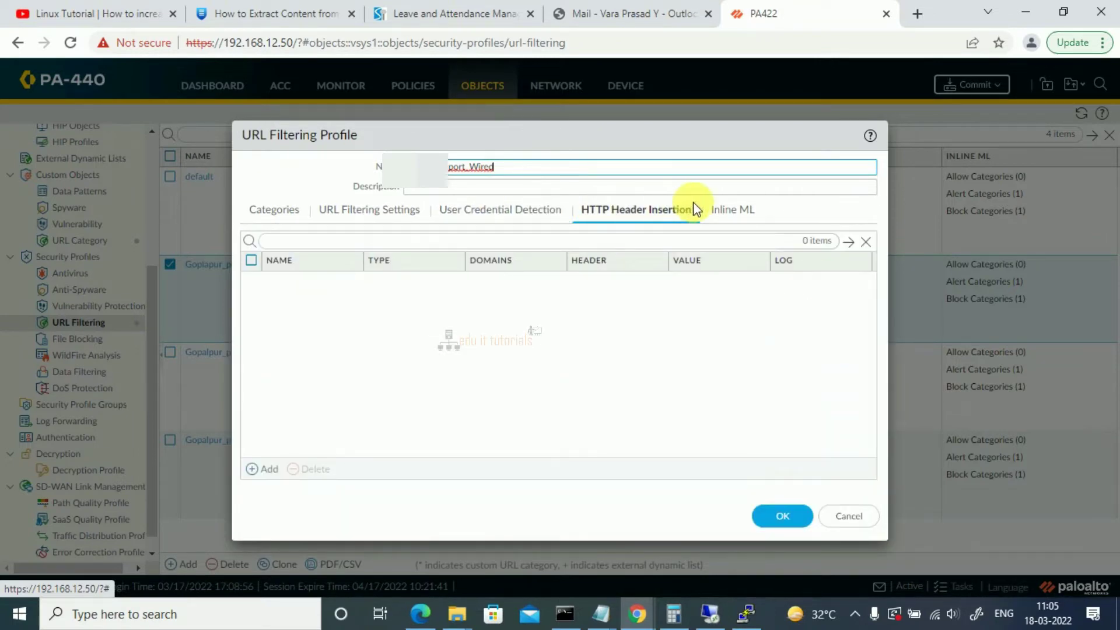
click(723, 211)
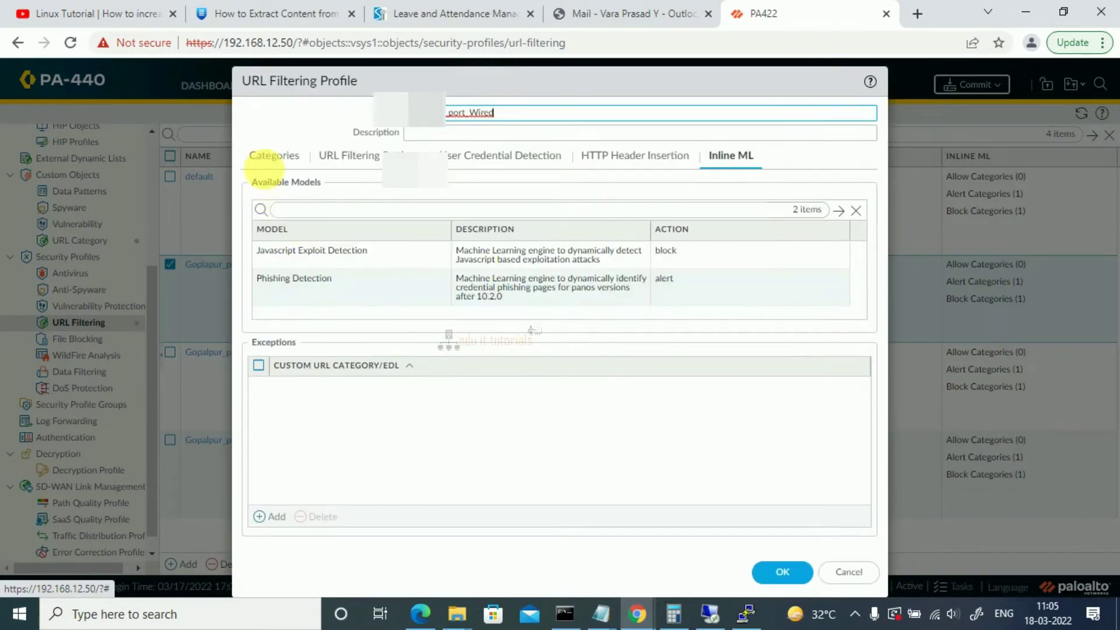
click(273, 162)
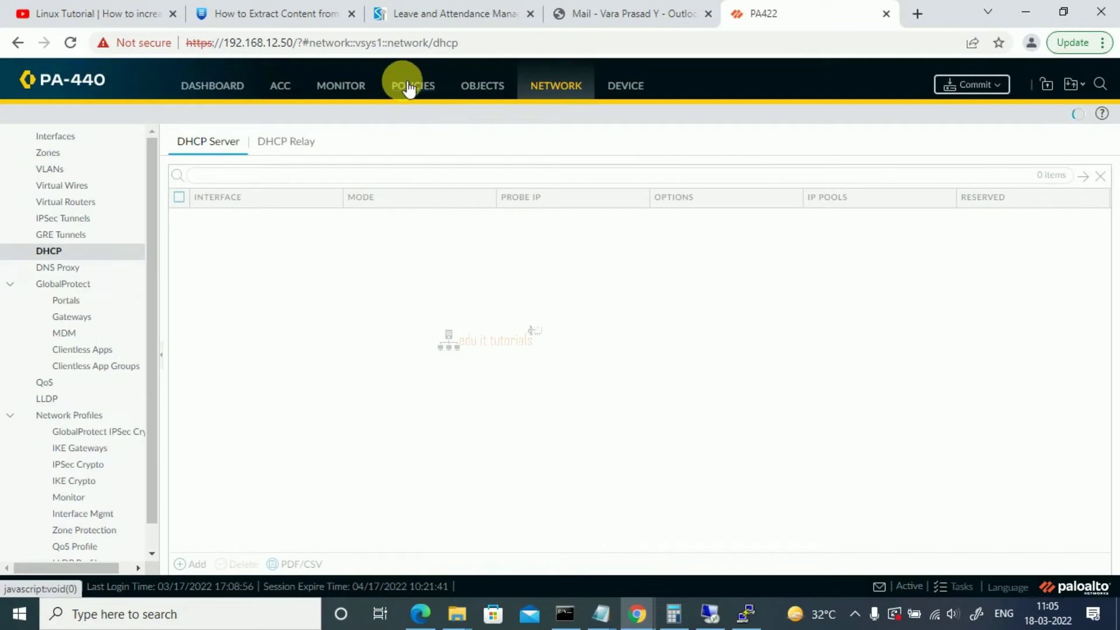
click(409, 89)
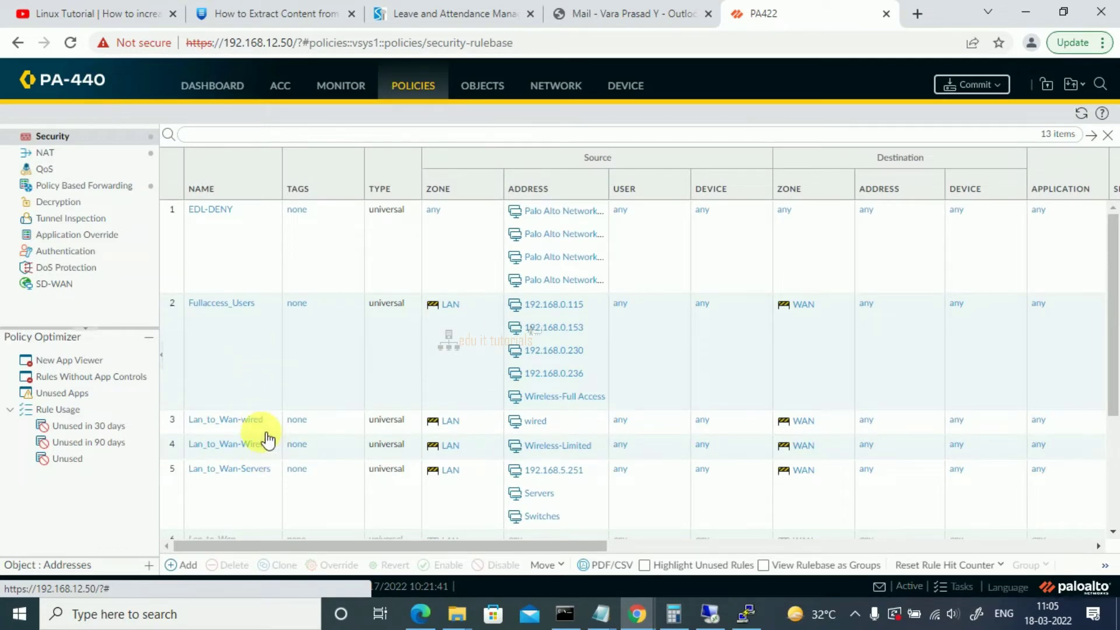
Inspect the Lan_to_Wan-wired rule's zones, applications, services and its assigned URL filtering profile.
click(250, 422)
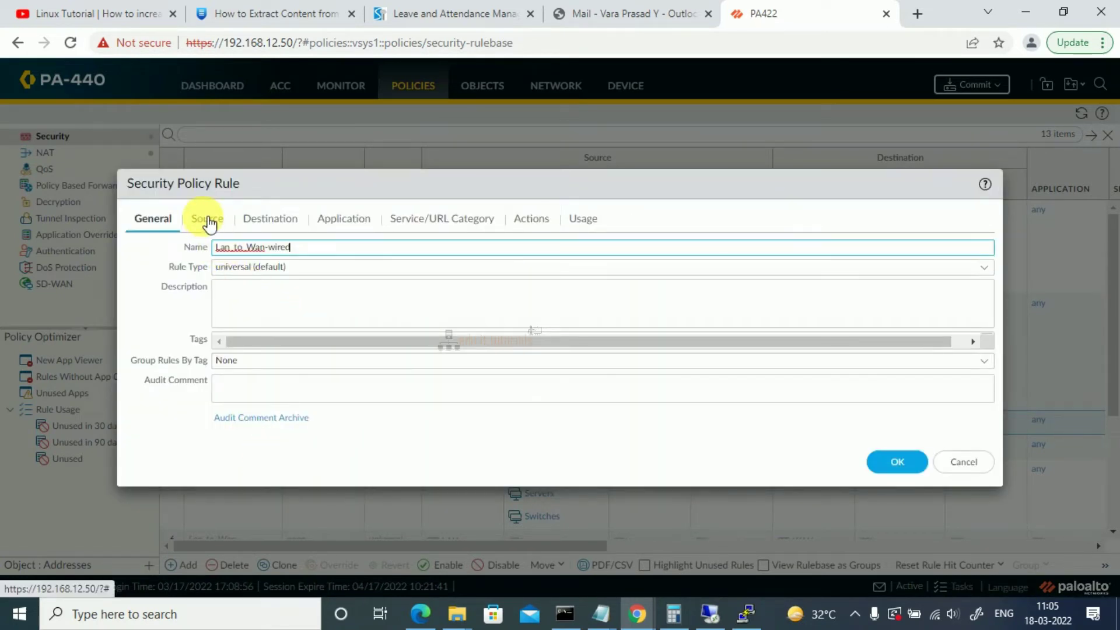
click(209, 220)
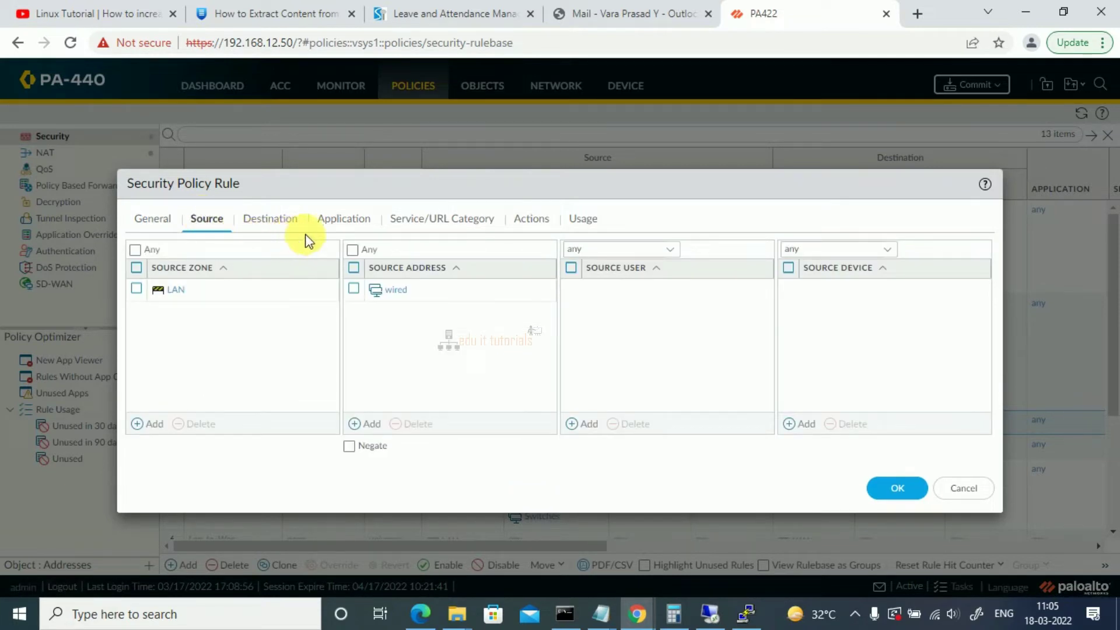
click(289, 223)
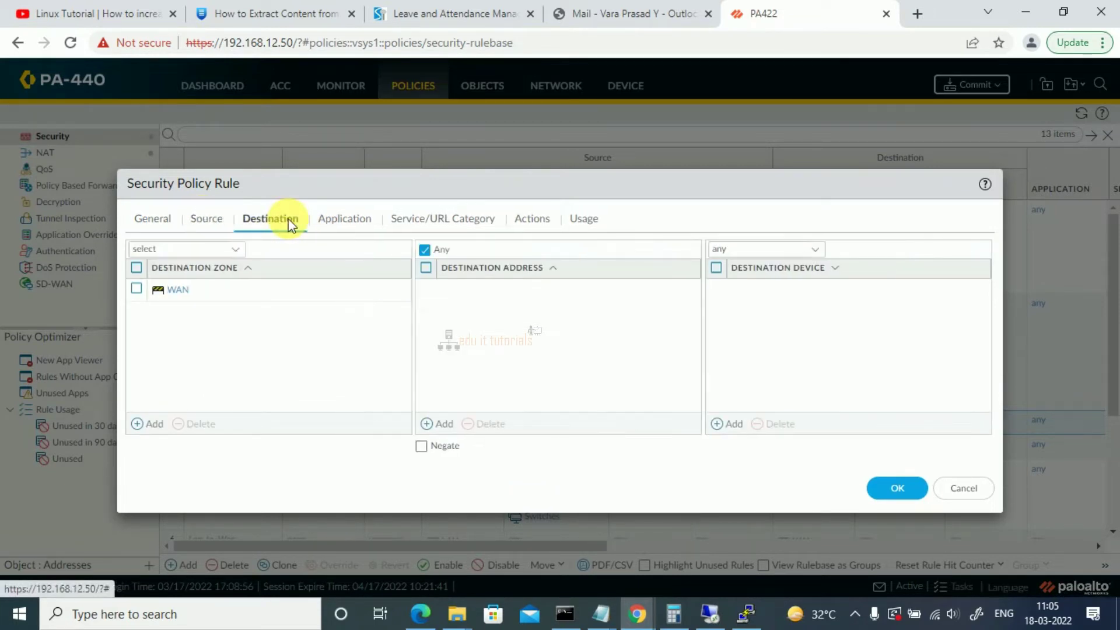
click(349, 220)
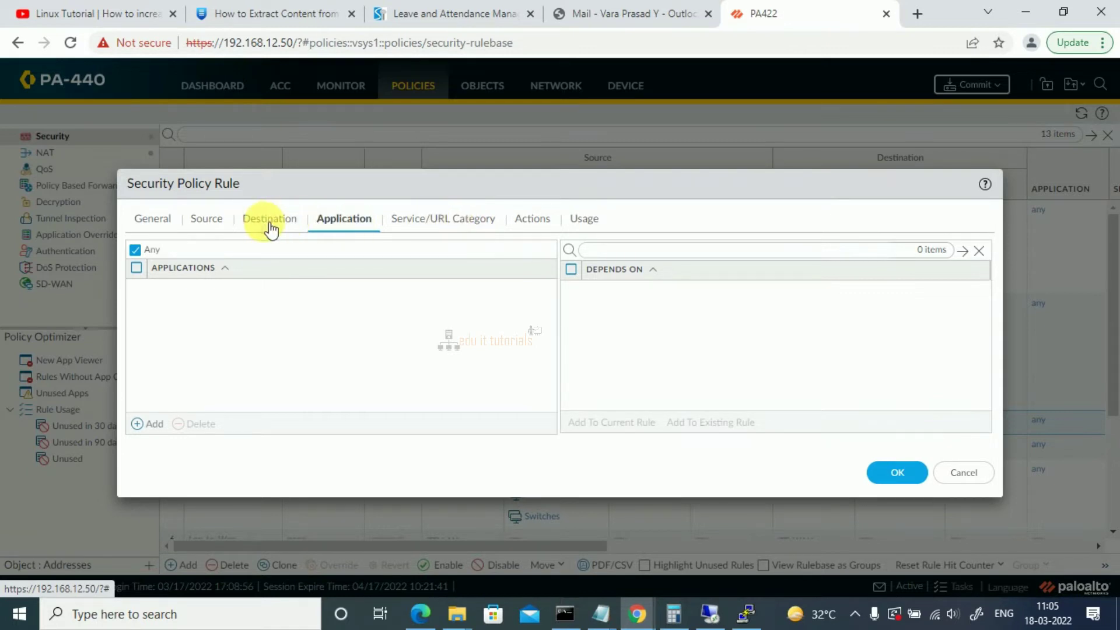
click(420, 224)
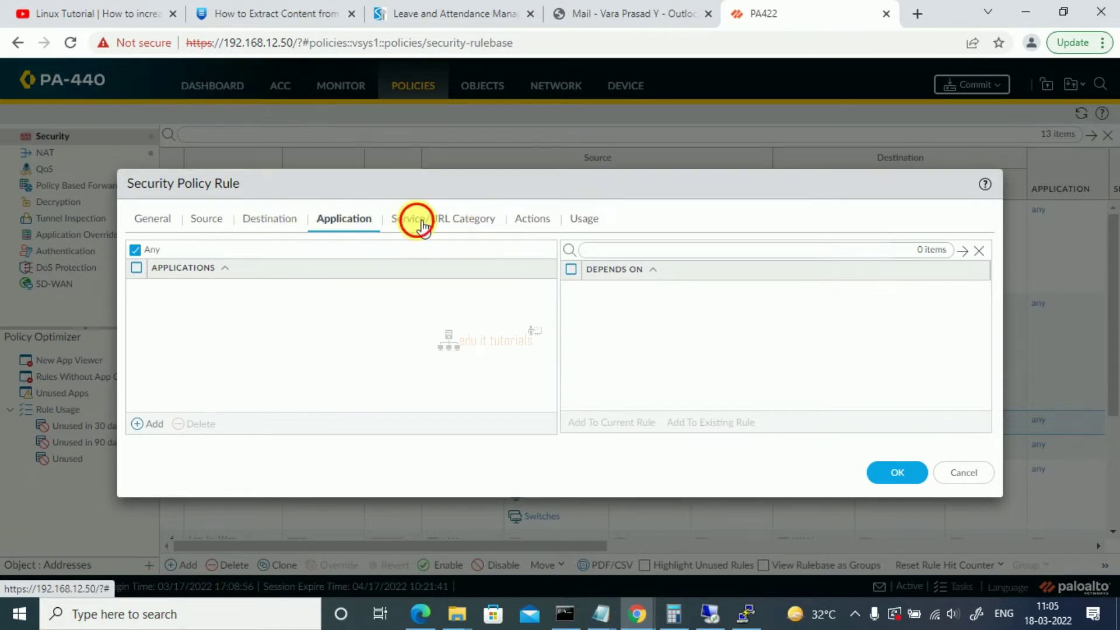
click(543, 218)
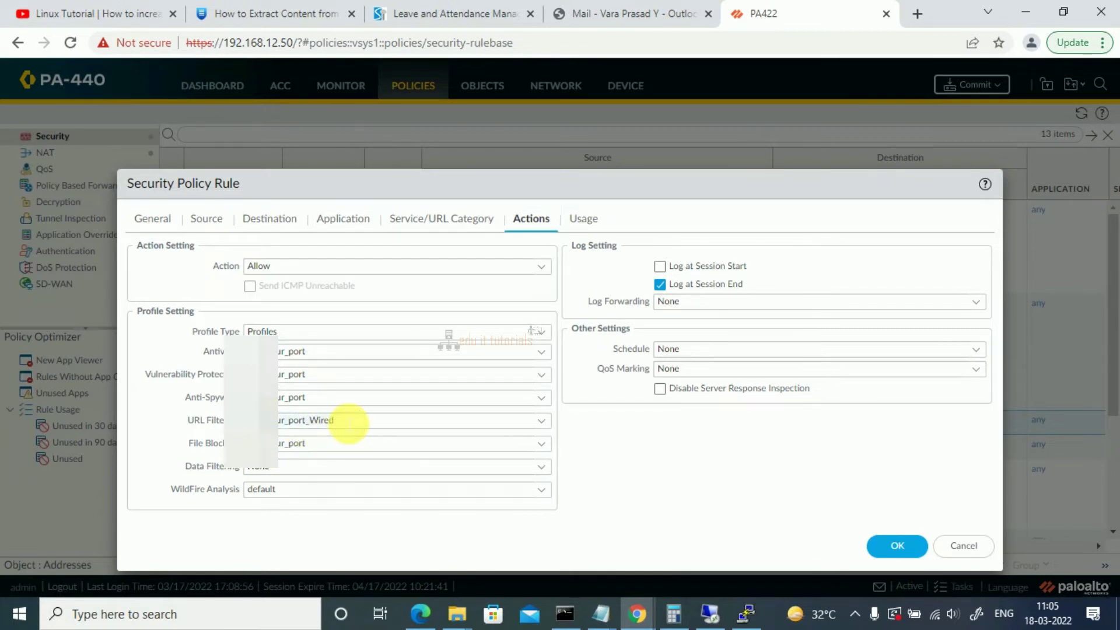
drag(348, 422, 281, 427)
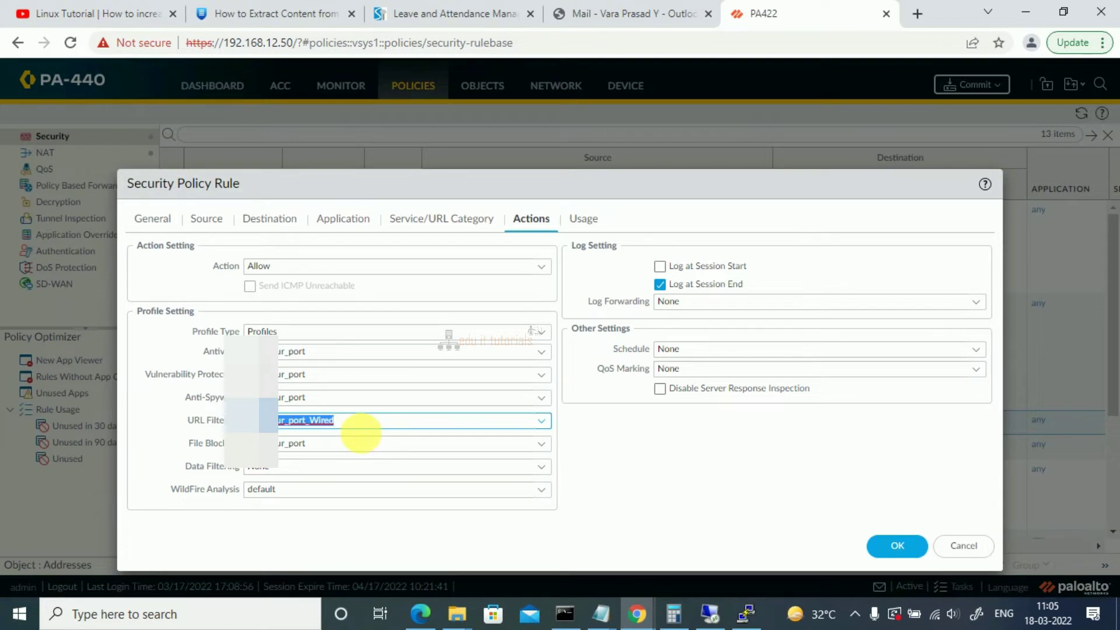
click(635, 472)
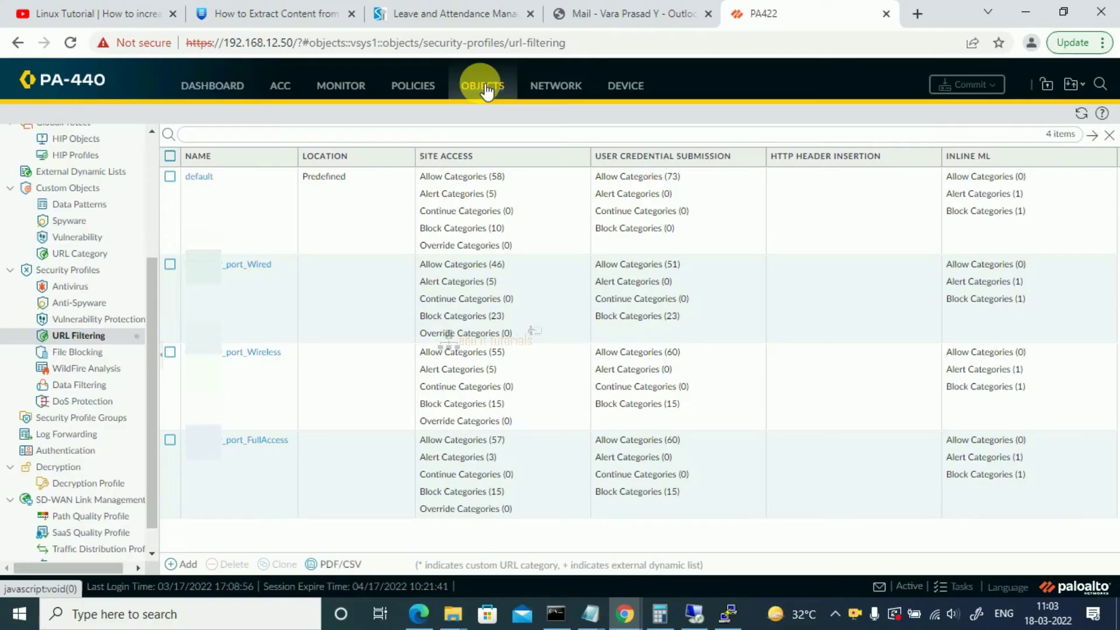
click(486, 87)
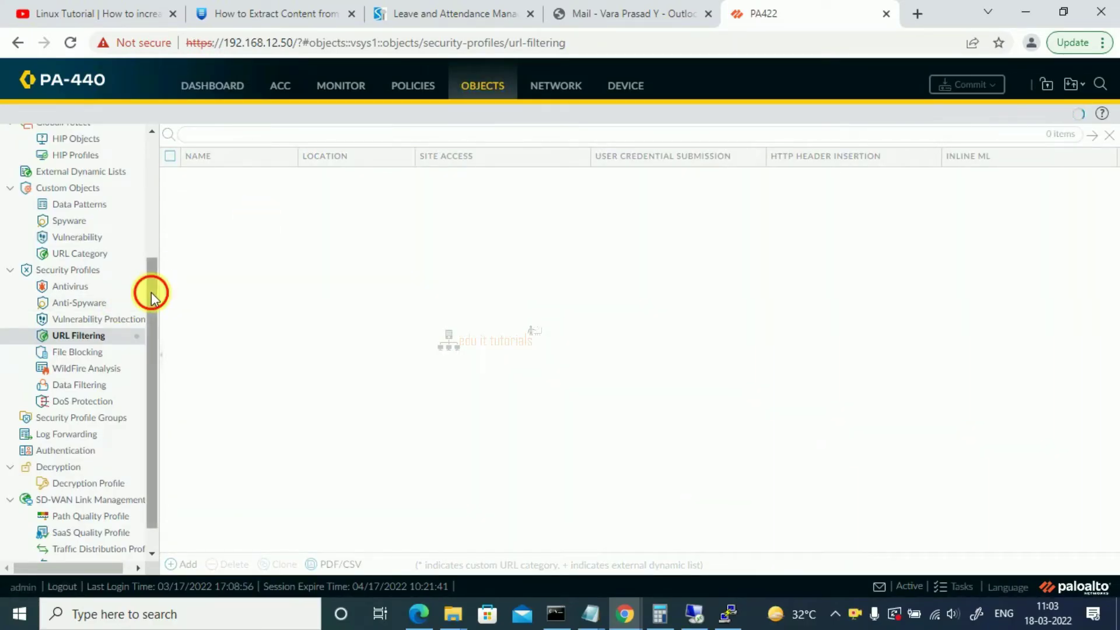
drag(152, 292, 172, 201)
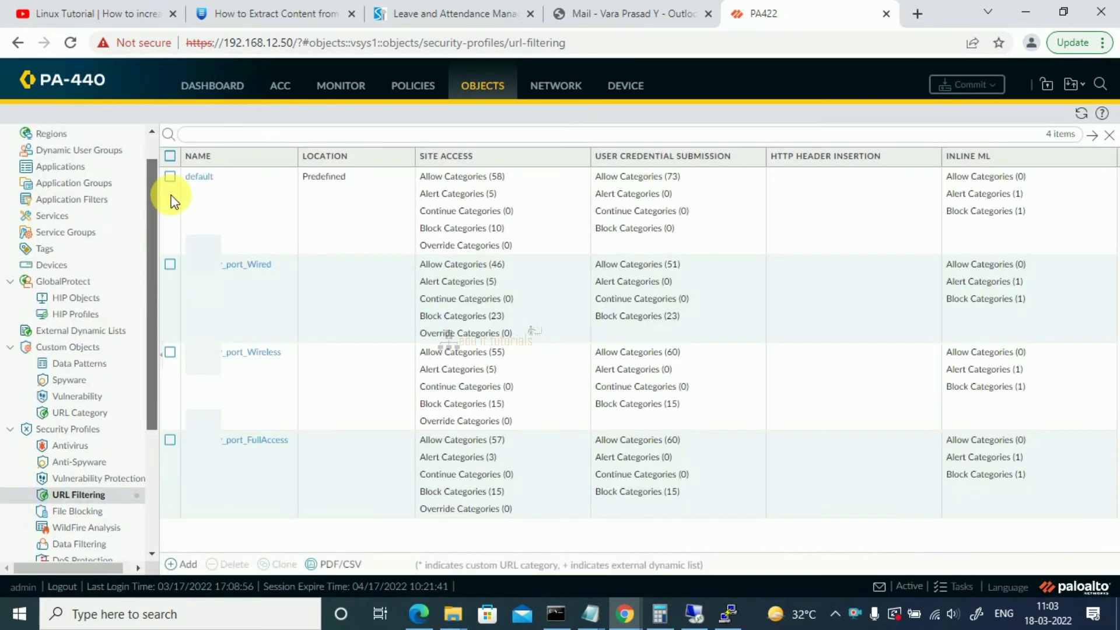
drag(172, 201, 162, 252)
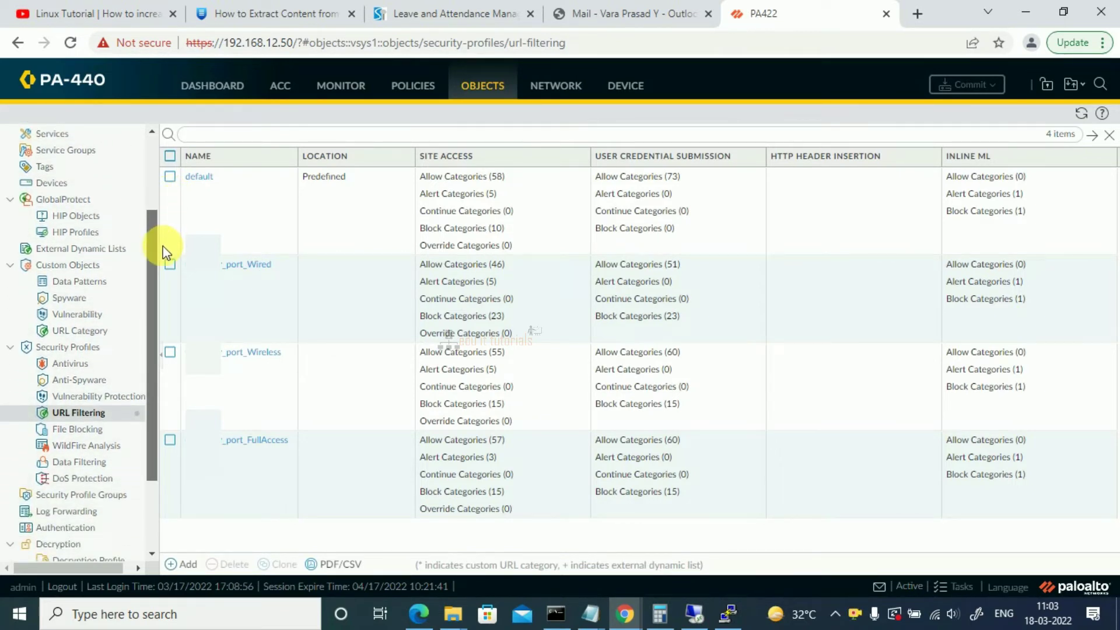
drag(162, 252, 158, 301)
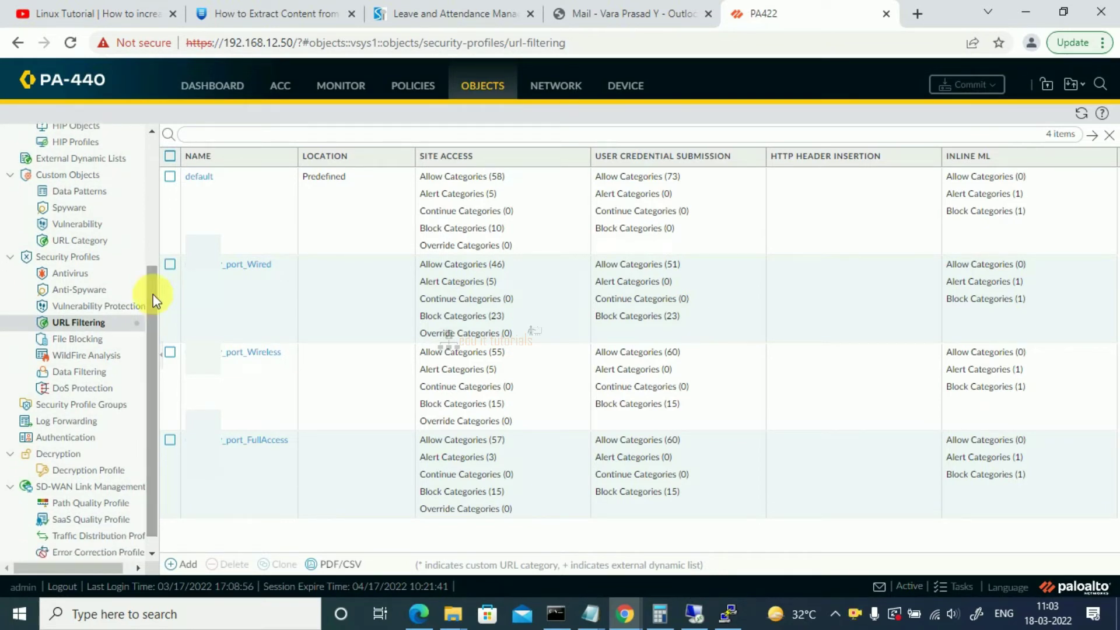
Open the Allowed_URLs entry under Custom Objects > URL Category for editing.
click(79, 239)
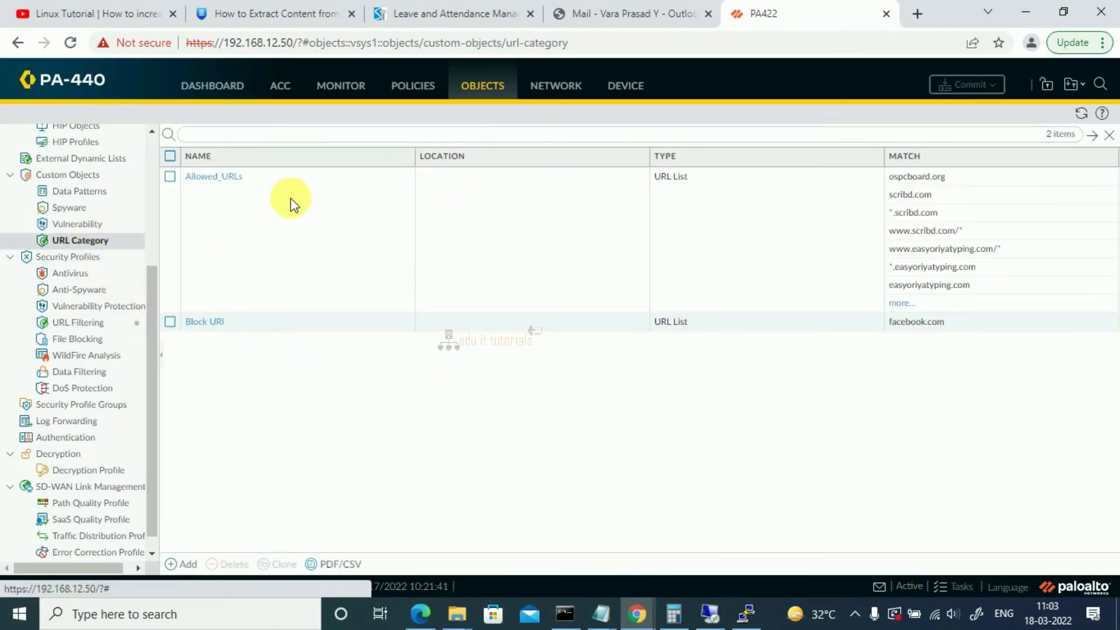
click(233, 182)
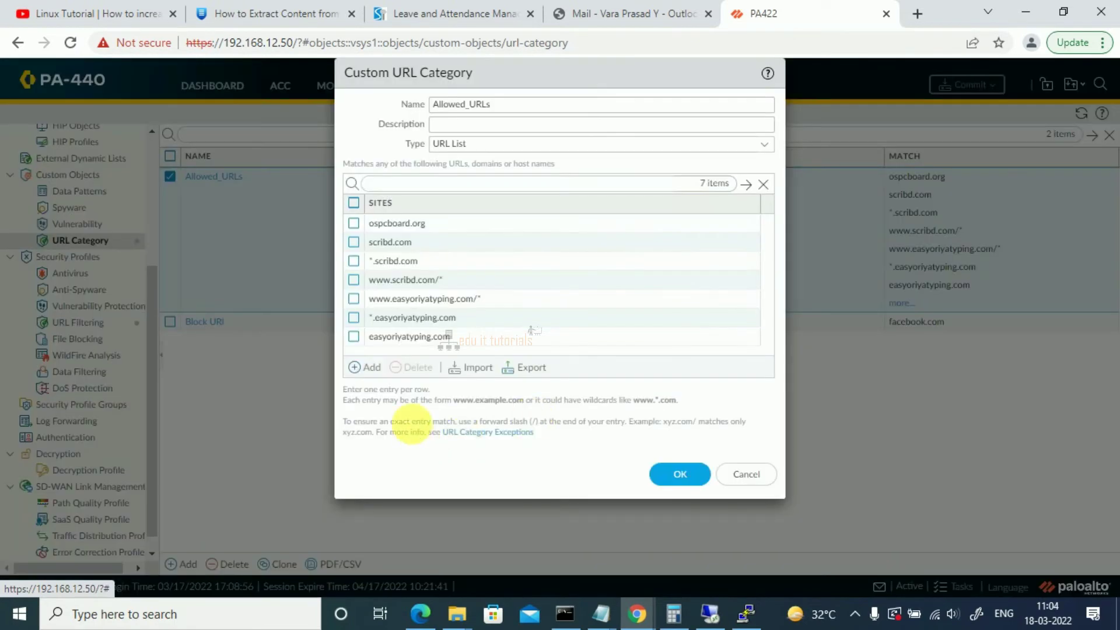
Add an empty site row and copy *.pinterest.com from the pin.txt notes.
click(364, 368)
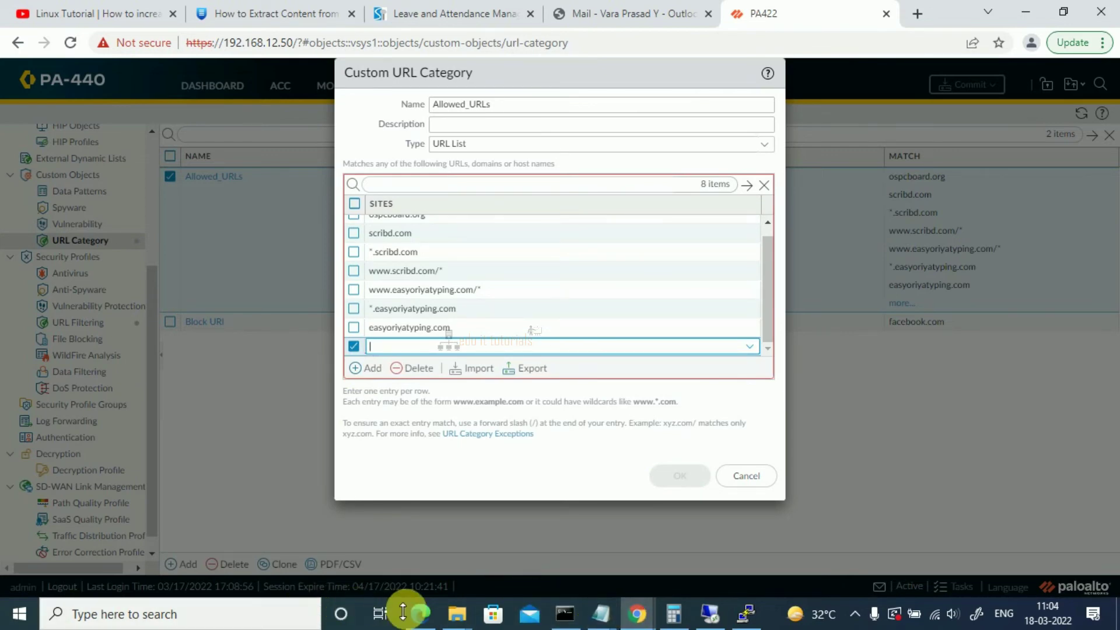
click(455, 620)
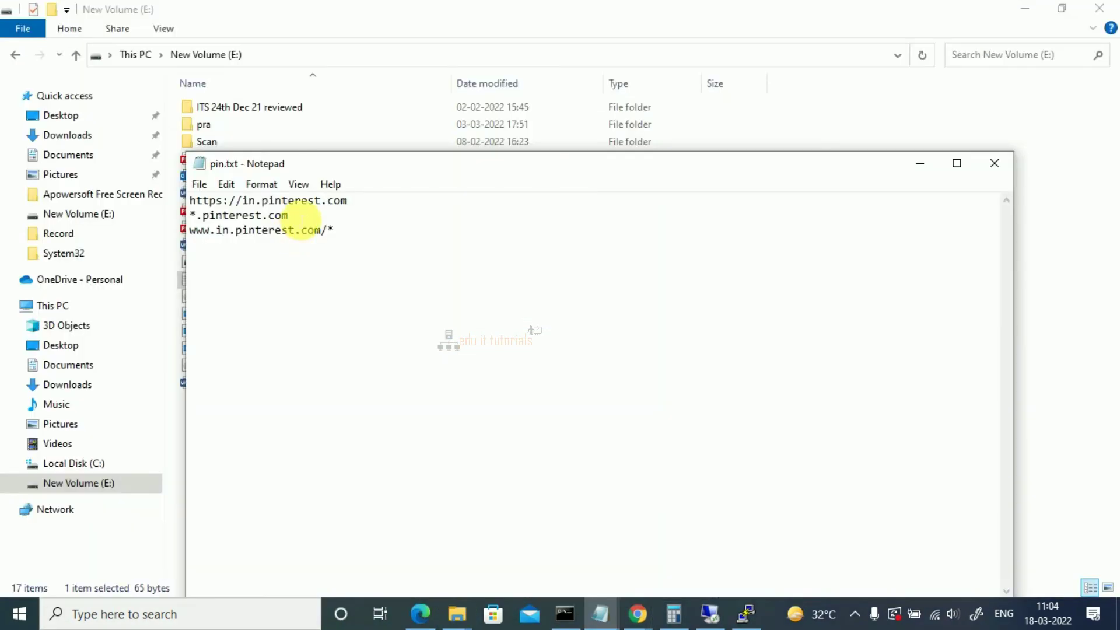
drag(289, 216, 195, 224)
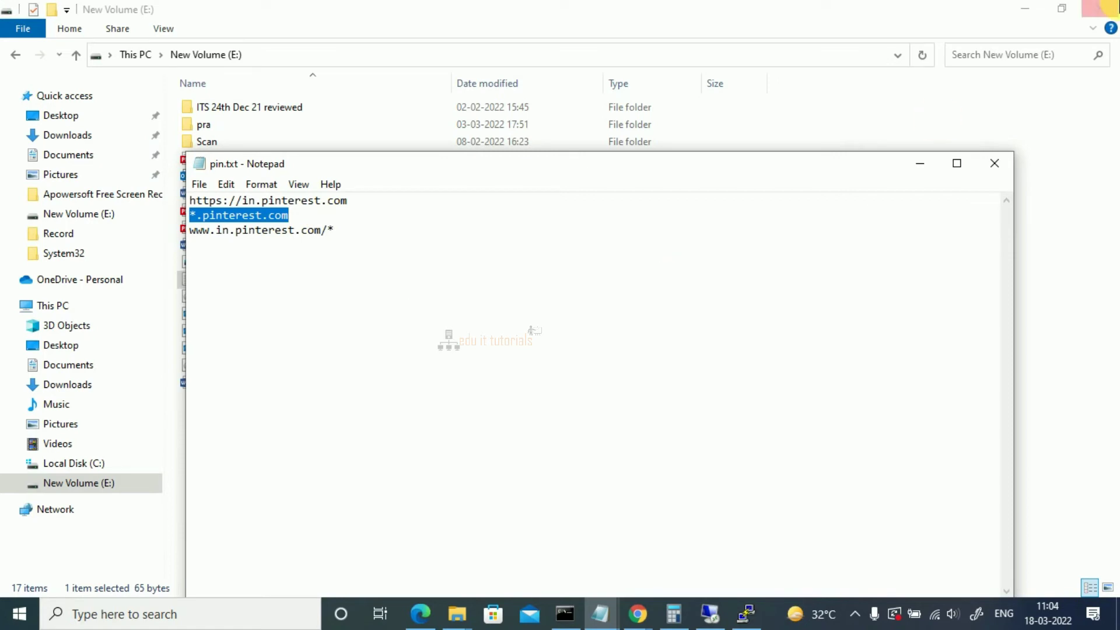
click(1030, 11)
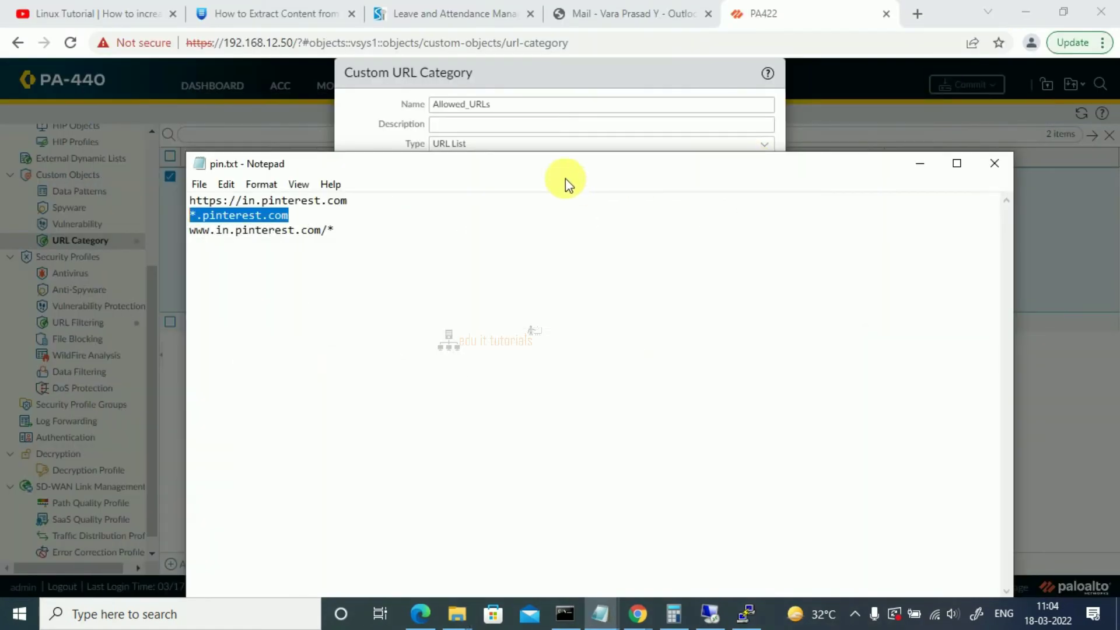
click(528, 105)
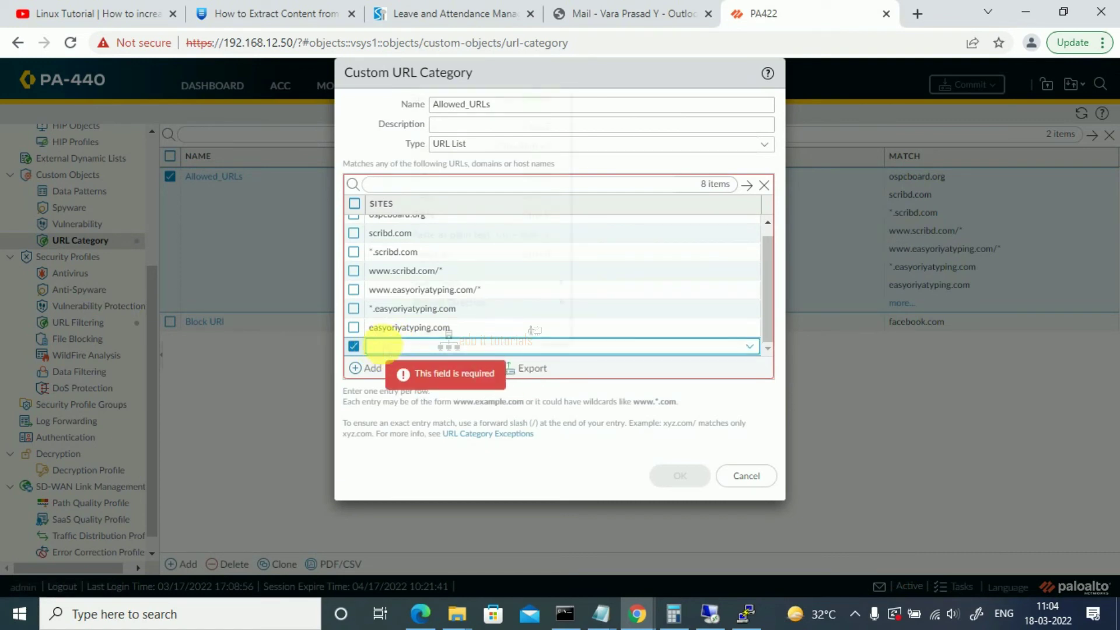
right_click(386, 347)
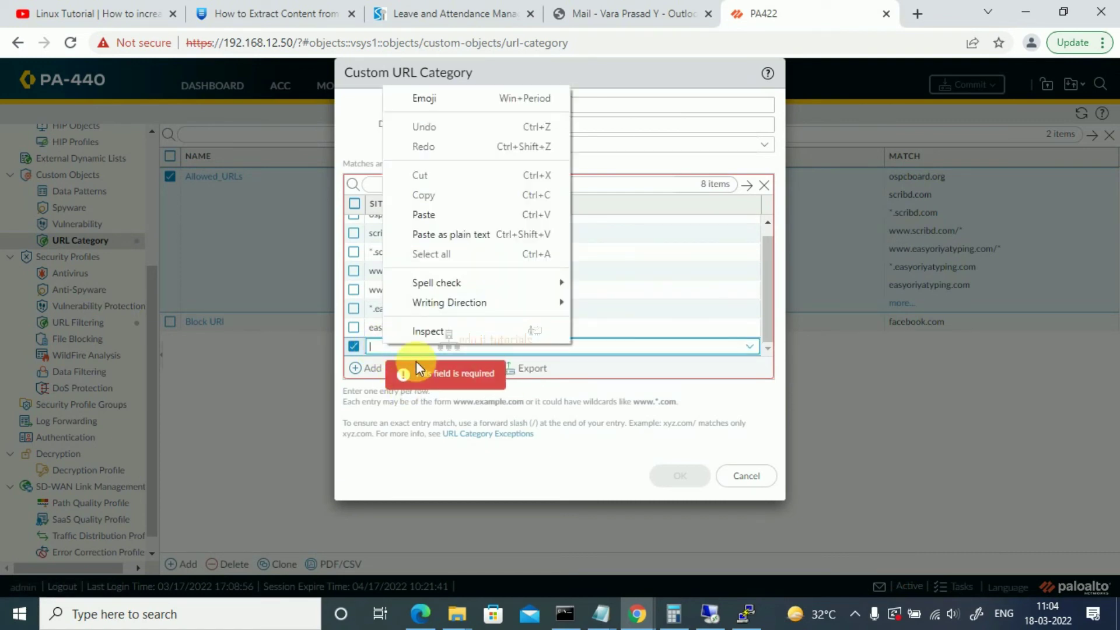
click(420, 218)
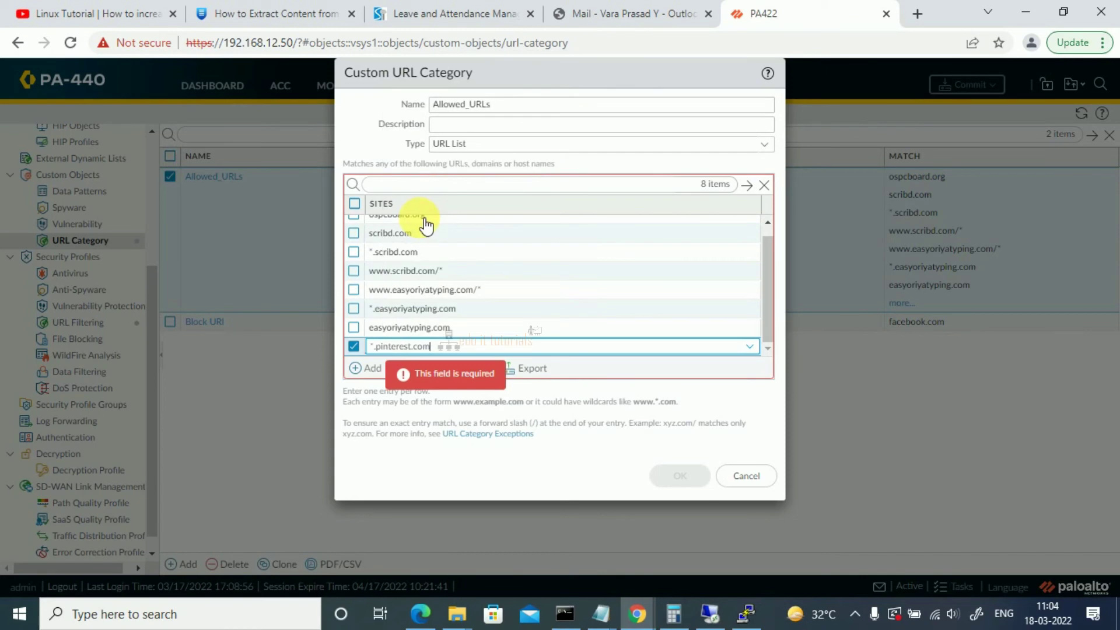
click(366, 369)
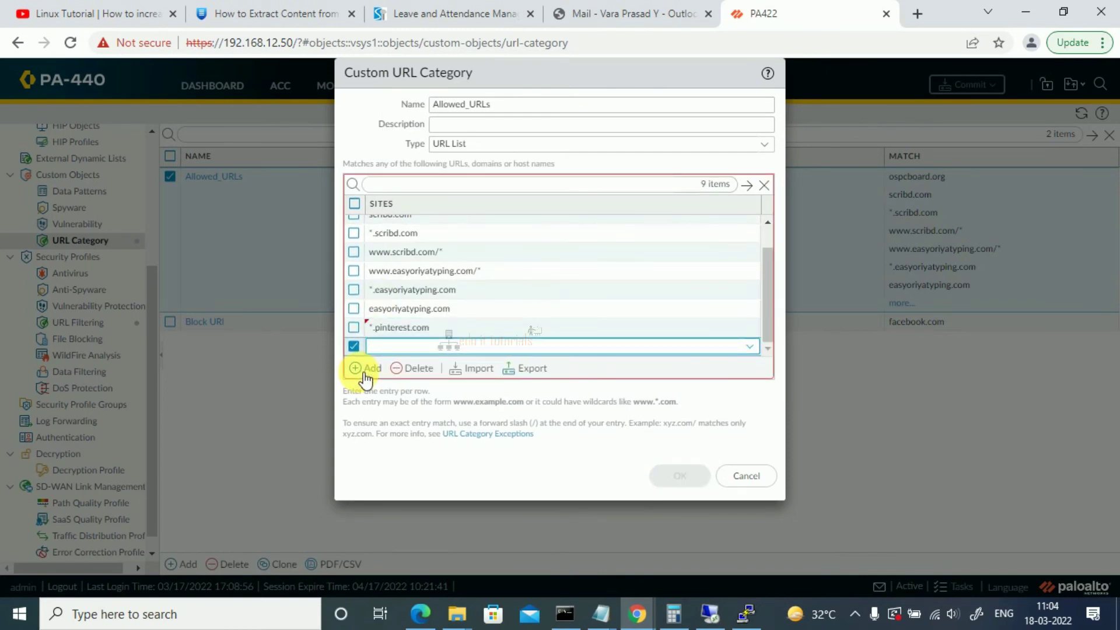
key(alt+Tab)
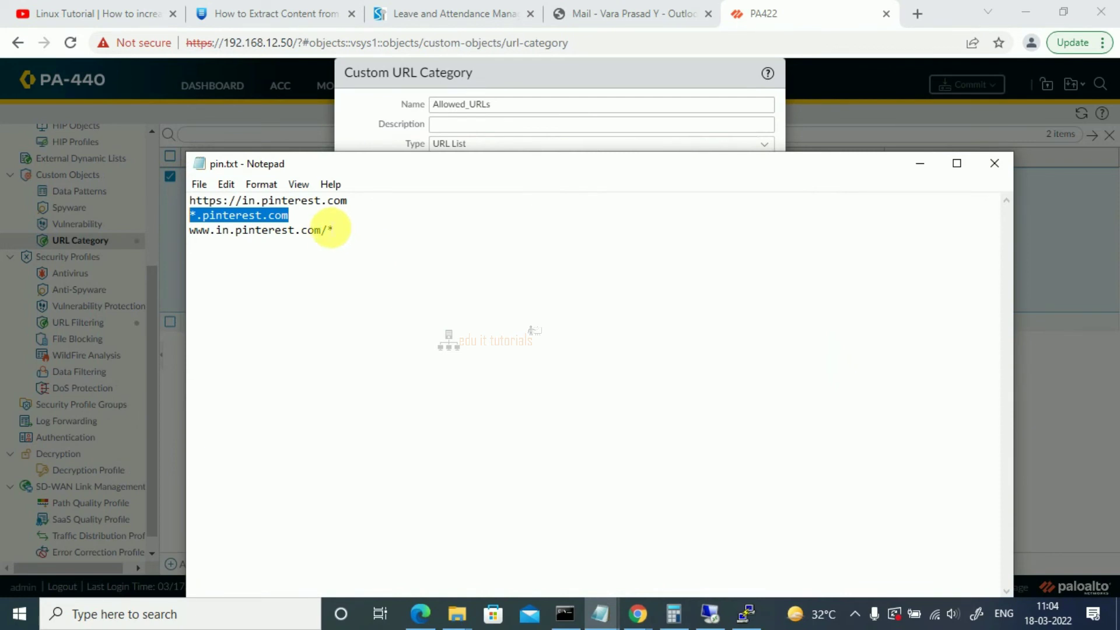
drag(332, 231, 175, 265)
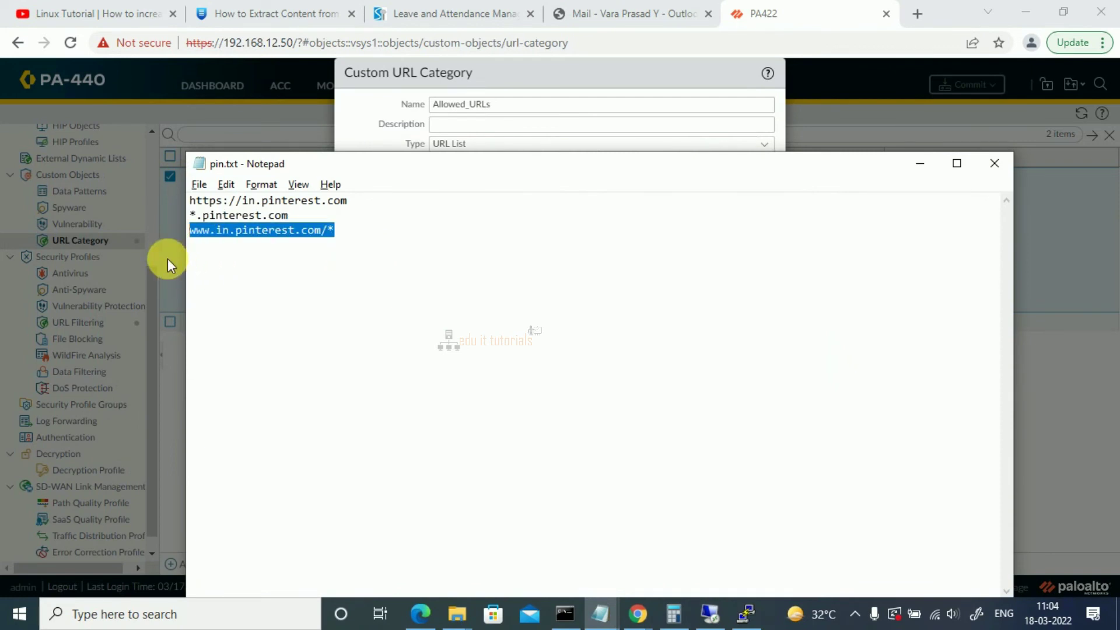
click(168, 258)
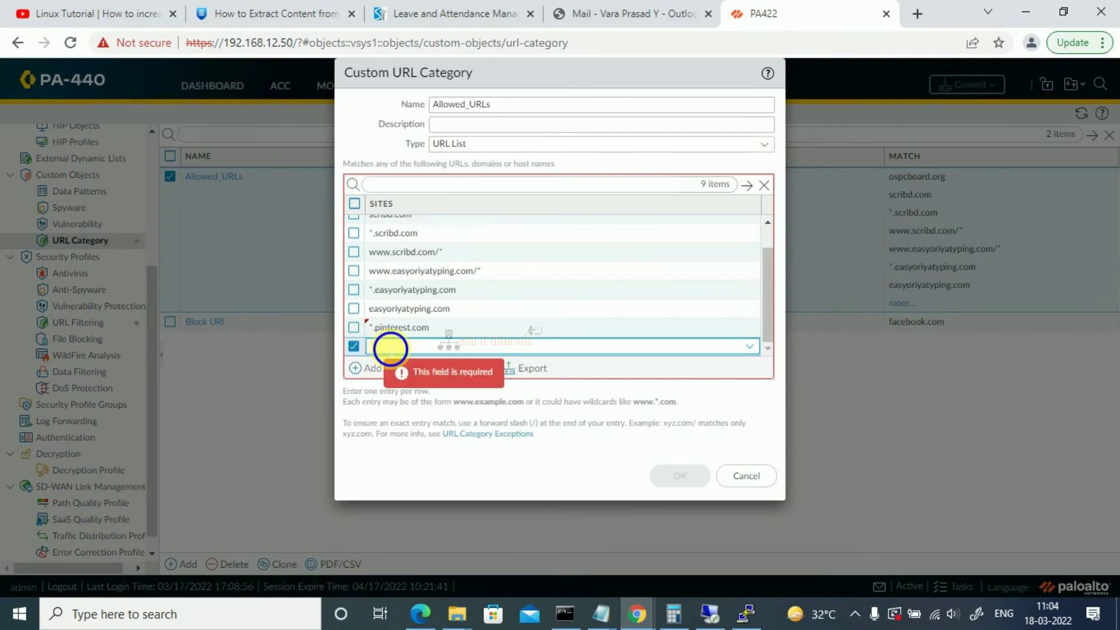
right_click(383, 347)
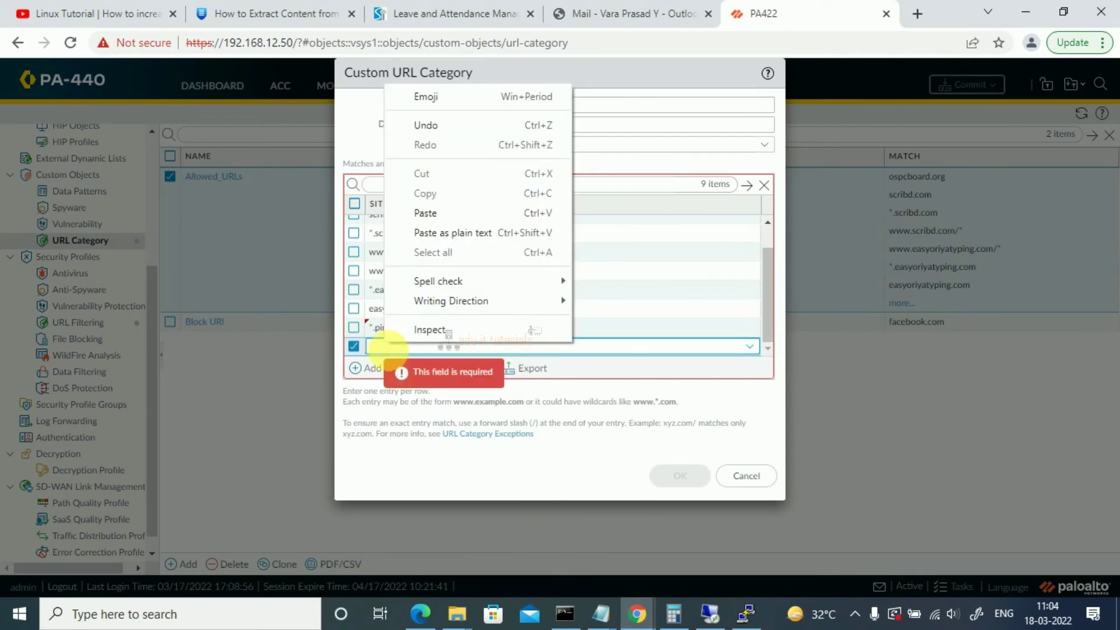
click(437, 214)
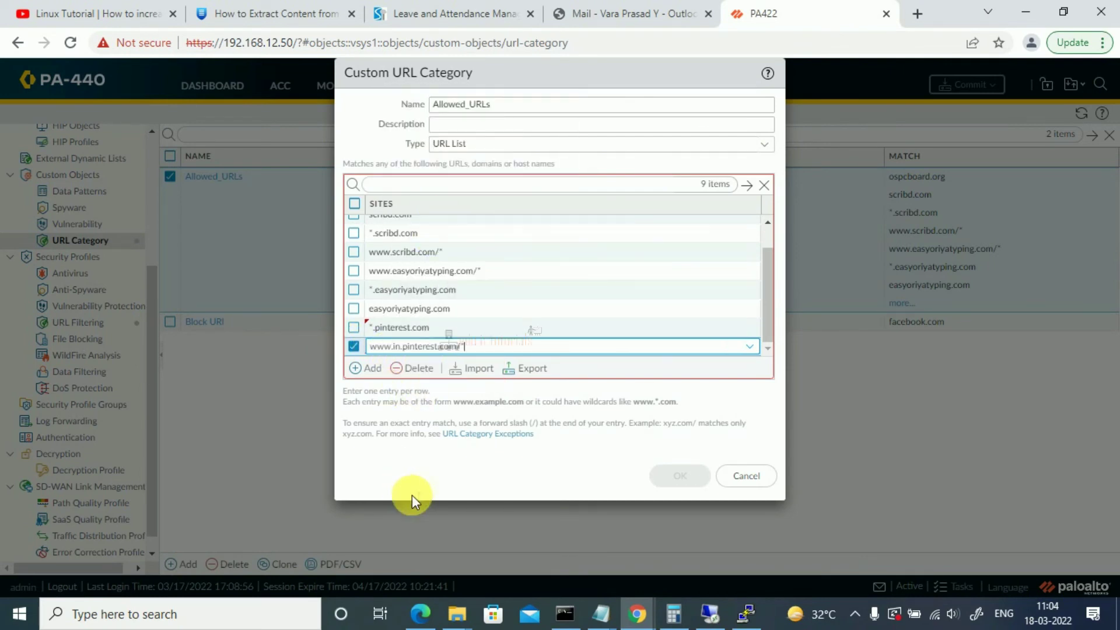
click(455, 472)
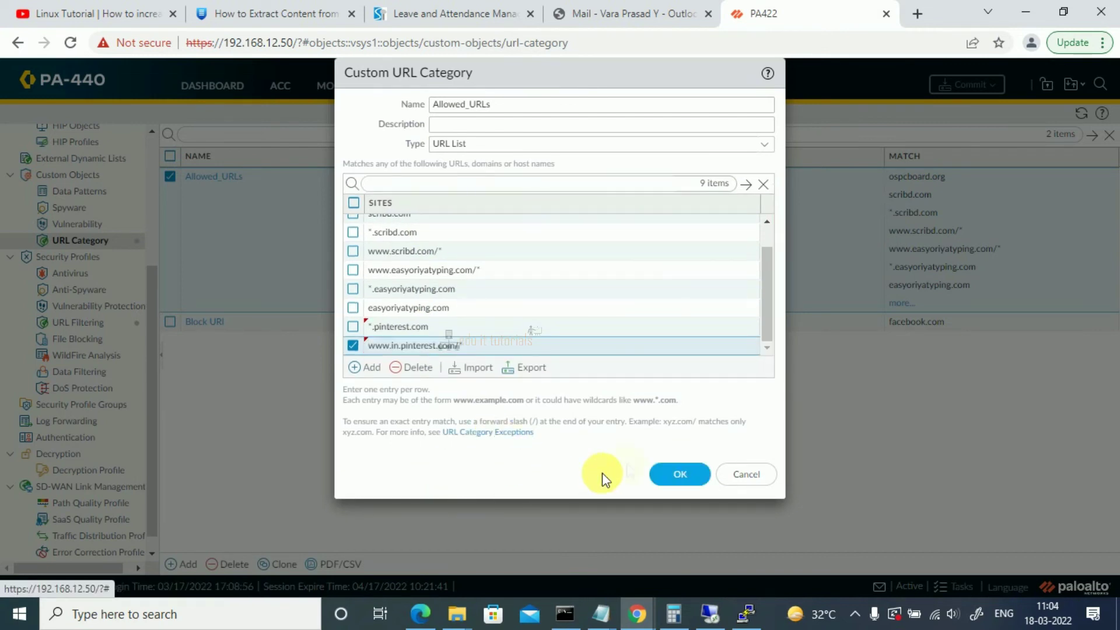
click(679, 480)
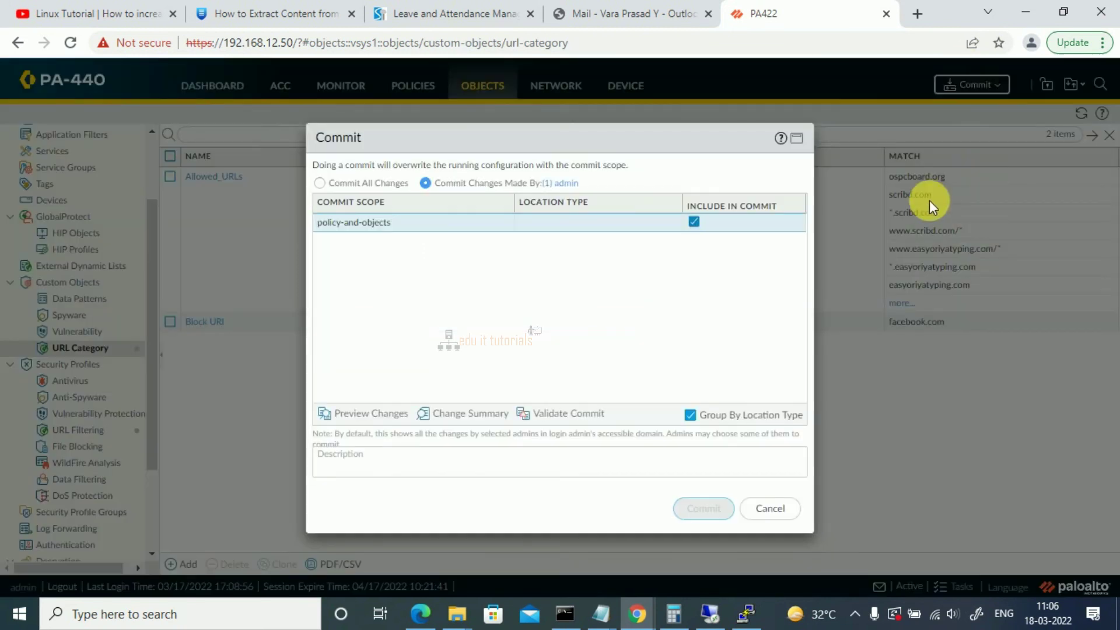
Commit the pending policy-and-objects changes to the firewall.
click(698, 509)
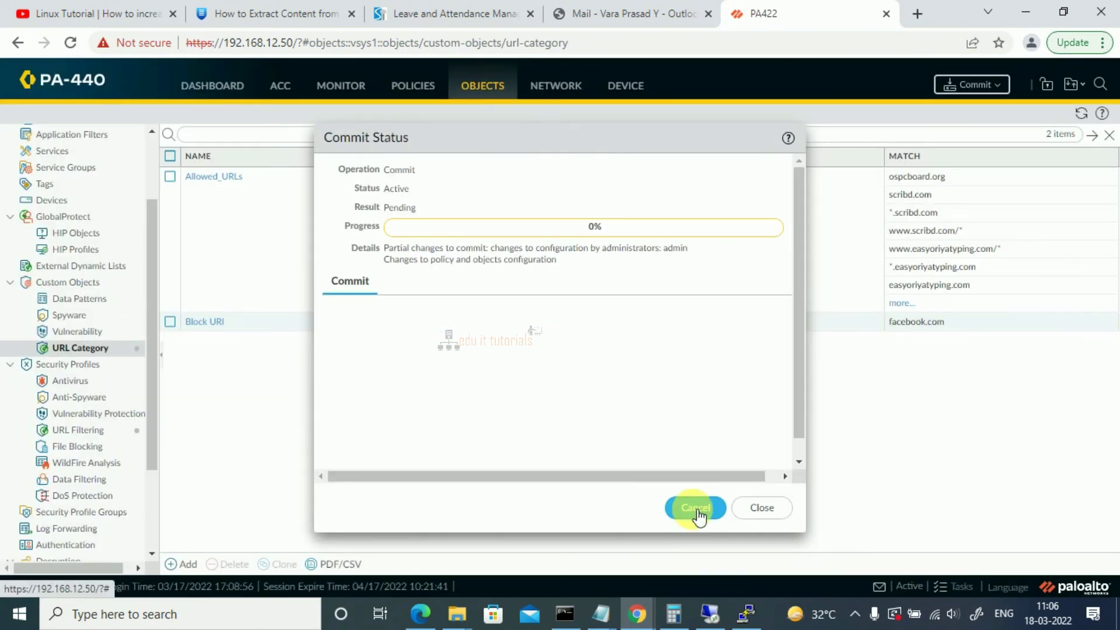